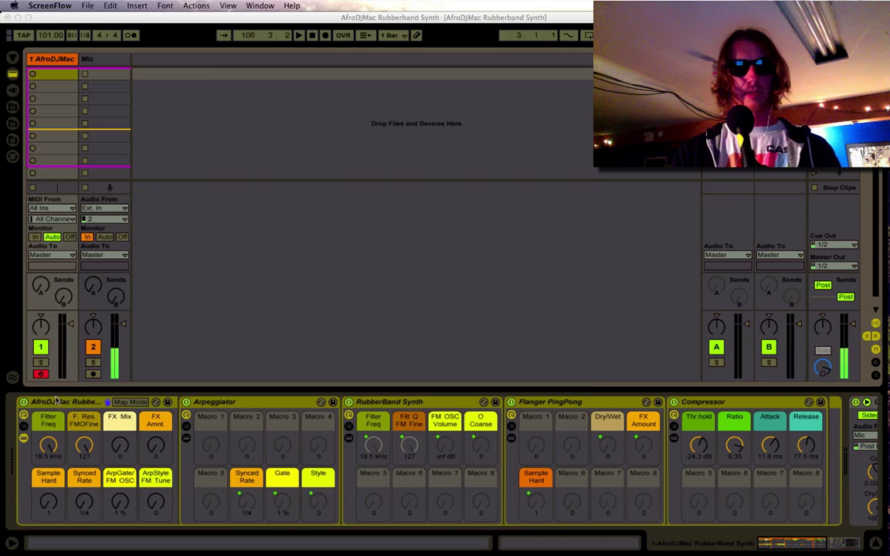
Step: Fold the Arpeggiator and RubberBand Synth racks and show the devices inside the Flanger PingPong rack
click(59, 405)
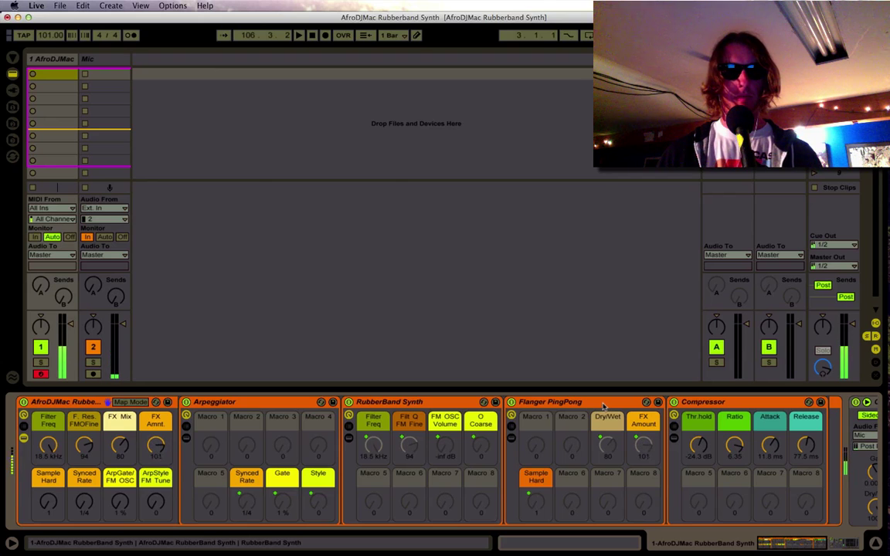
double_click(309, 402)
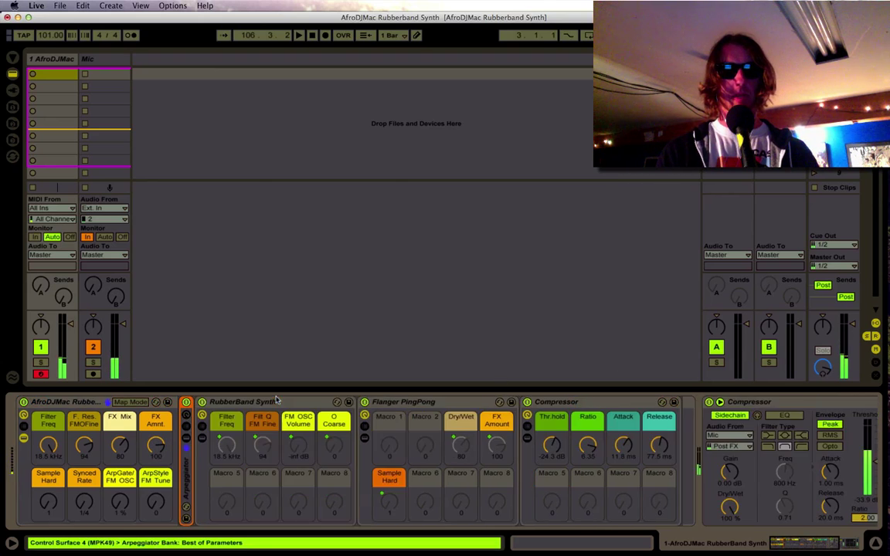
double_click(311, 401)
click(218, 438)
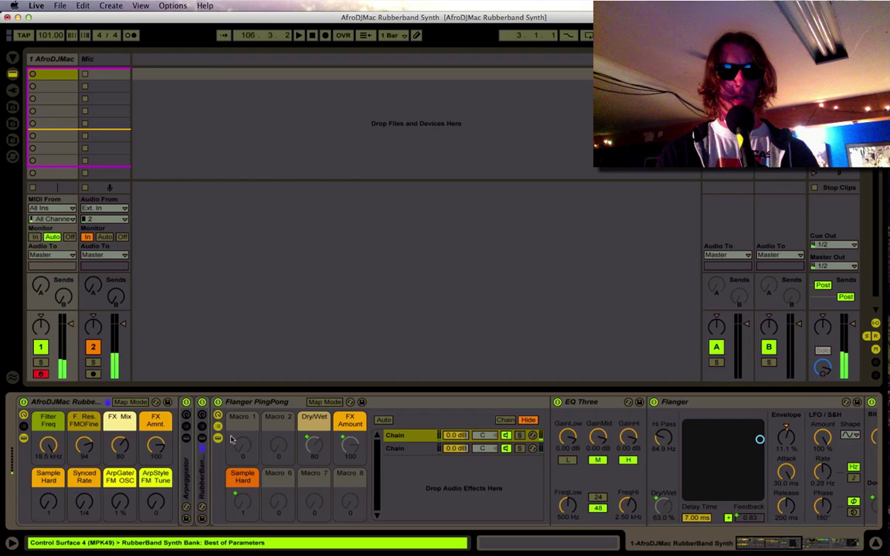
Step: Look at the Flanger in the Flanger PingPong chain, and set the PingPong delay's mode to Fade
scroll(501, 425, right, 3)
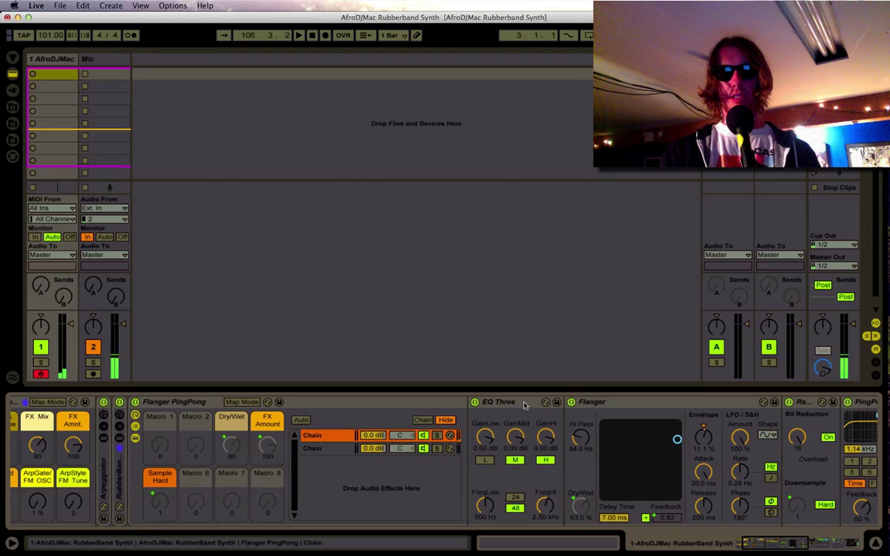
click(601, 402)
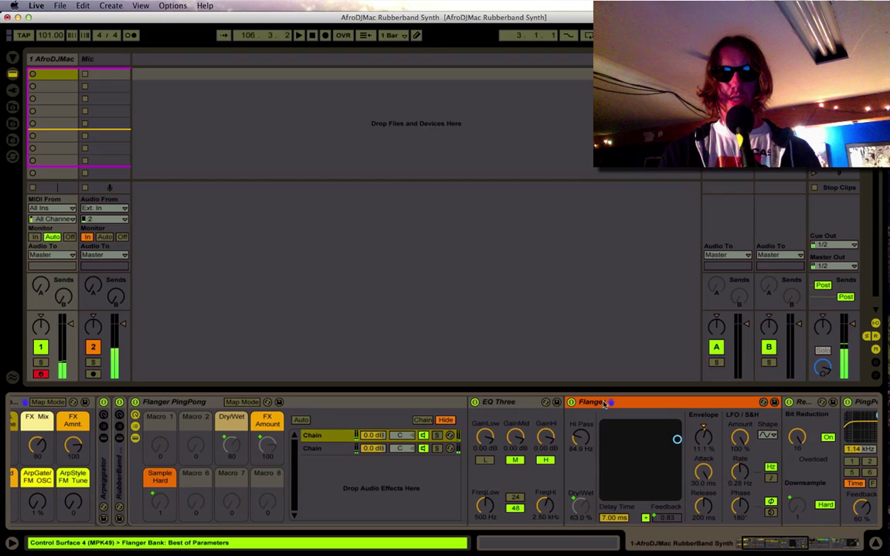
scroll(649, 408, right, 3)
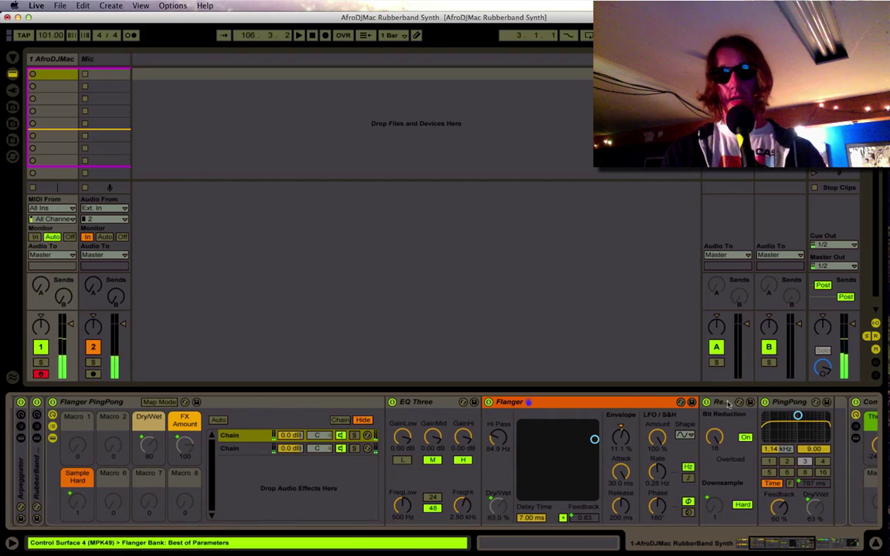
click(786, 403)
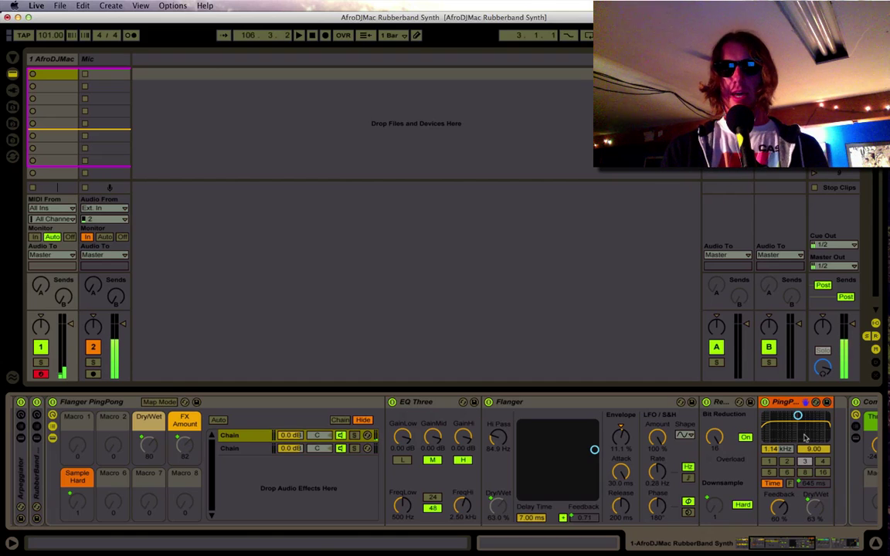
right_click(789, 412)
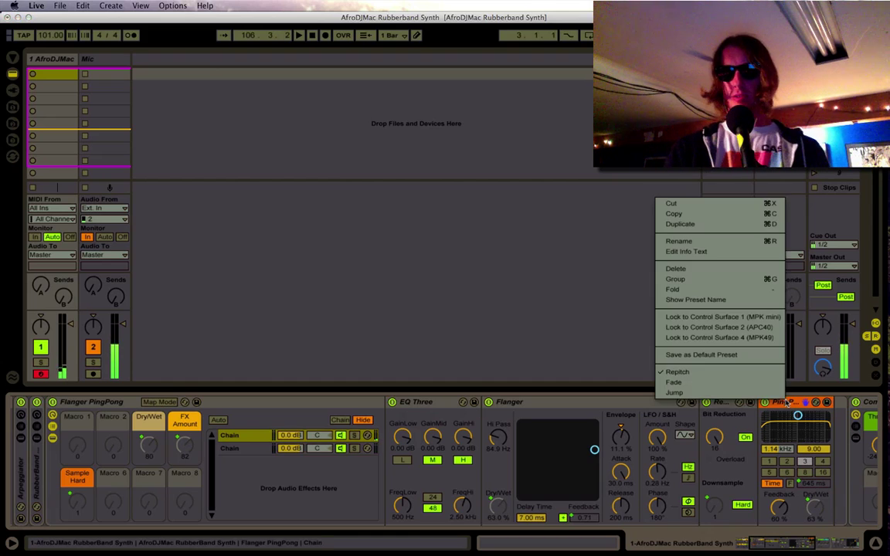
click(734, 382)
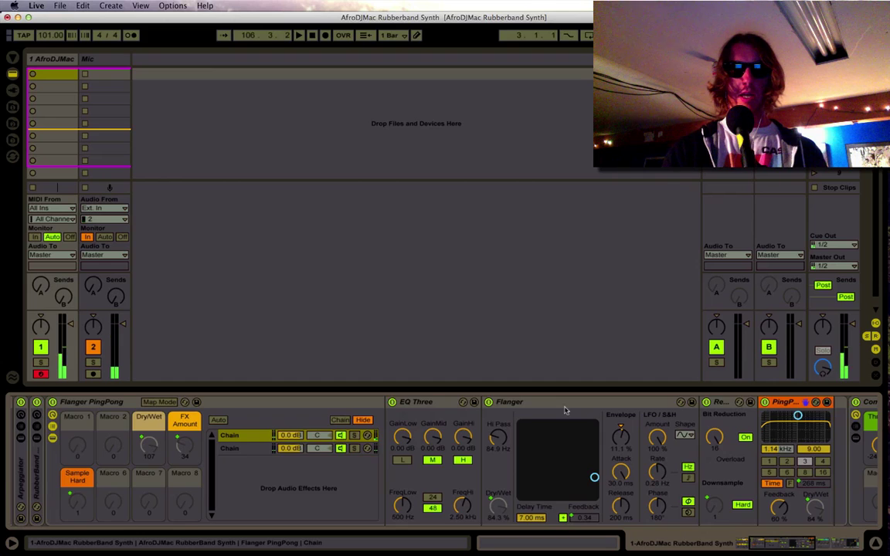
Step: Bring the Downsample amount of the bit reduction device in the Flanger PingPong rack down to 1
scroll(564, 410, left, 4)
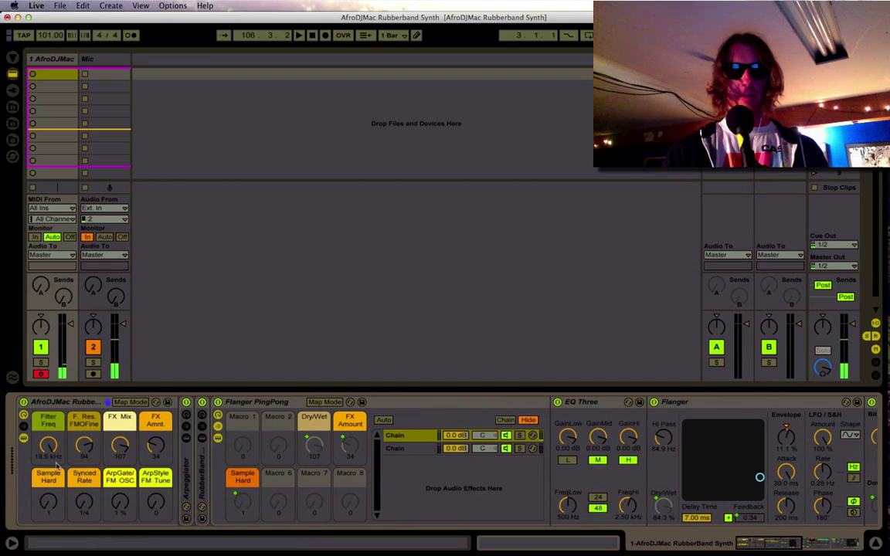
scroll(549, 471, right, 5)
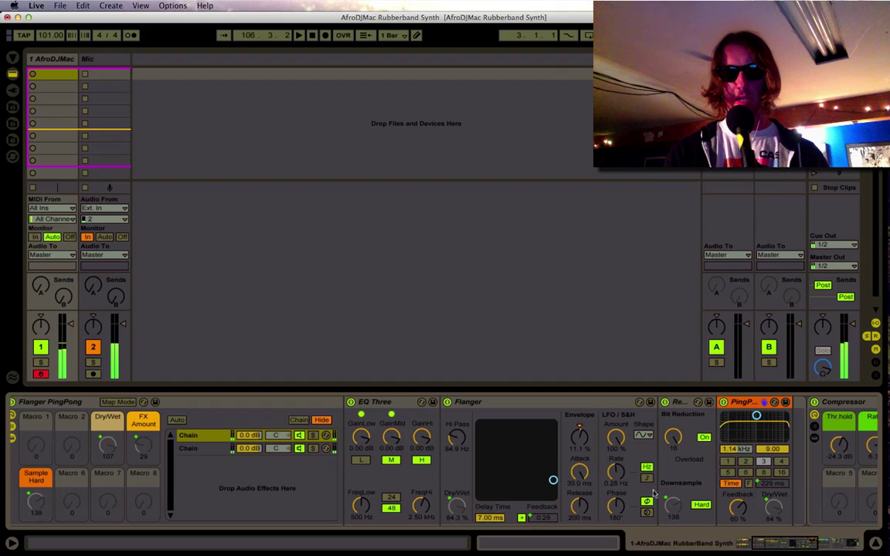
drag(673, 494, 674, 541)
drag(673, 494, 673, 541)
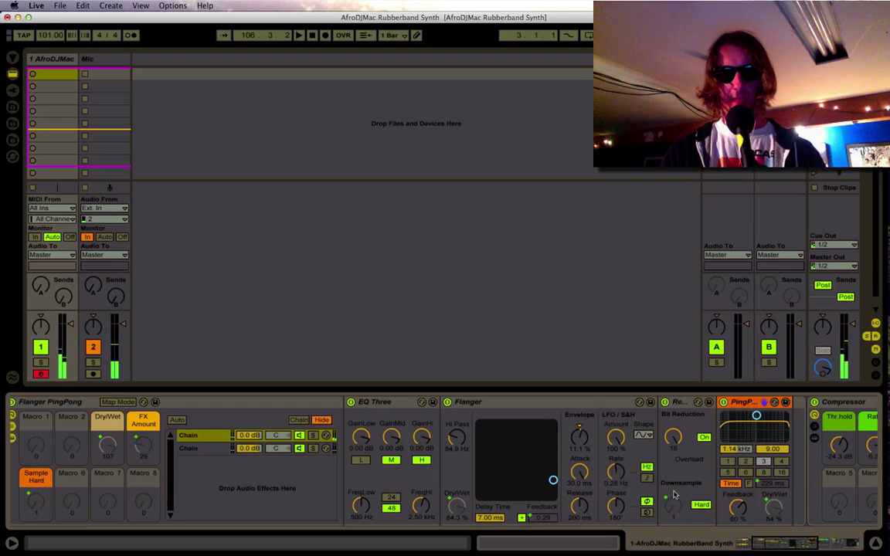
Step: Check the second and first chains of the Flanger PingPong rack, then hide its devices and fold the rack
click(194, 449)
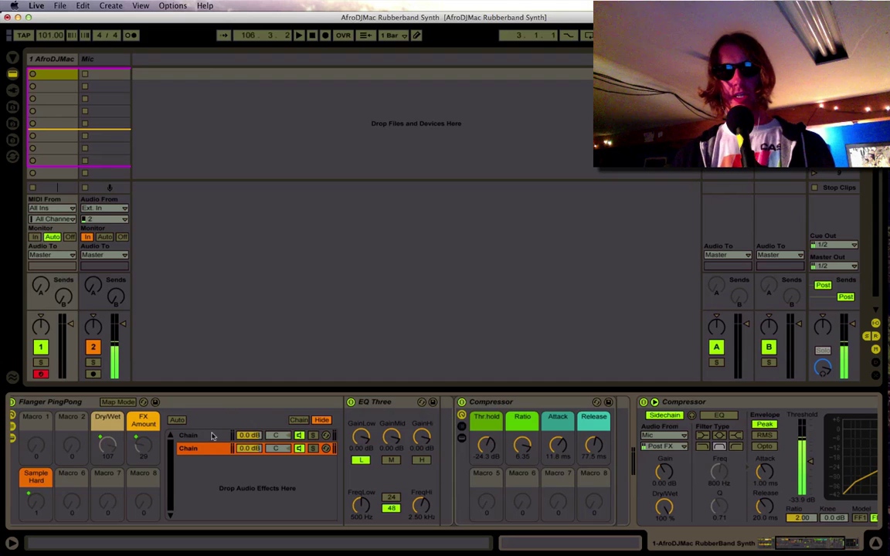
click(212, 436)
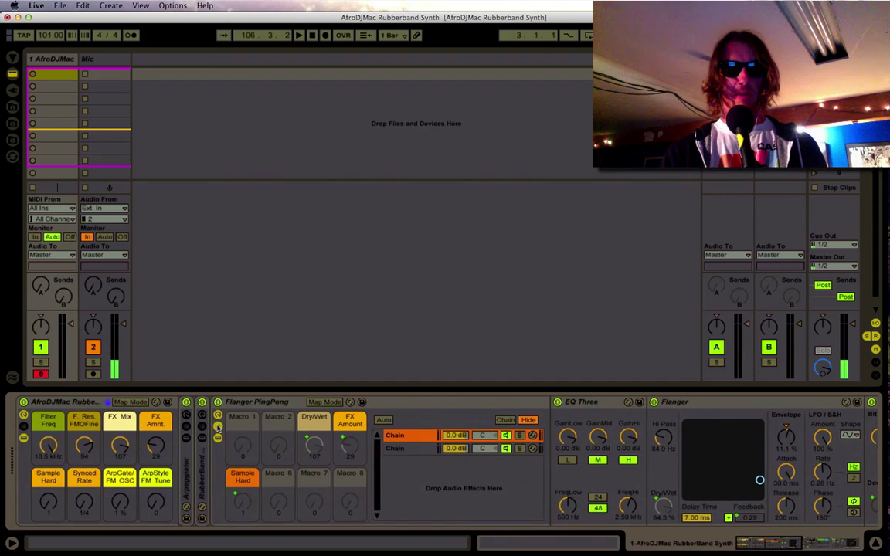
click(218, 426)
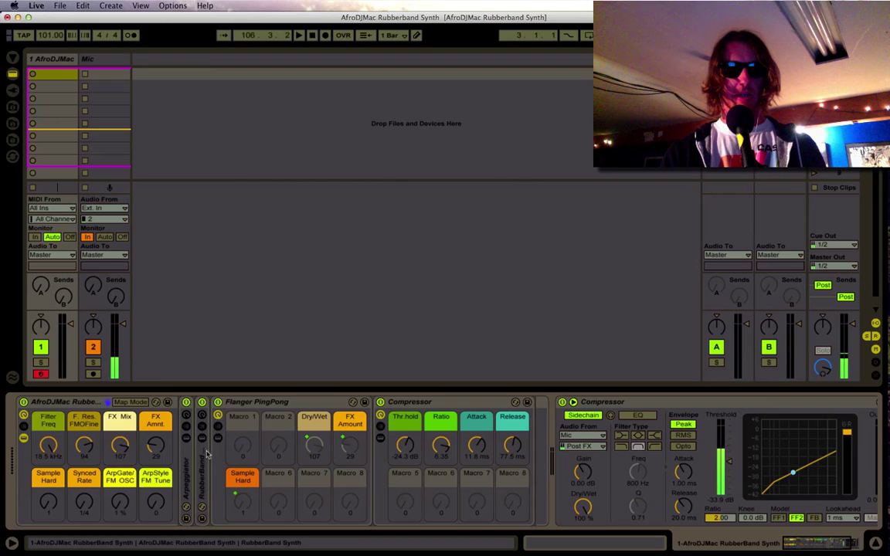
double_click(216, 451)
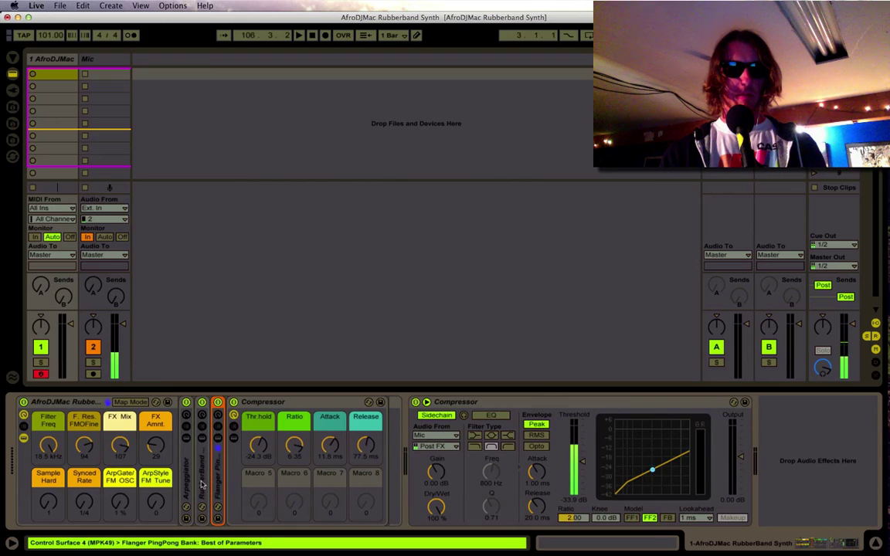
Step: Unfold the Arpeggiator, RubberBand Synth and Flanger PingPong racks to show all their macros
double_click(187, 478)
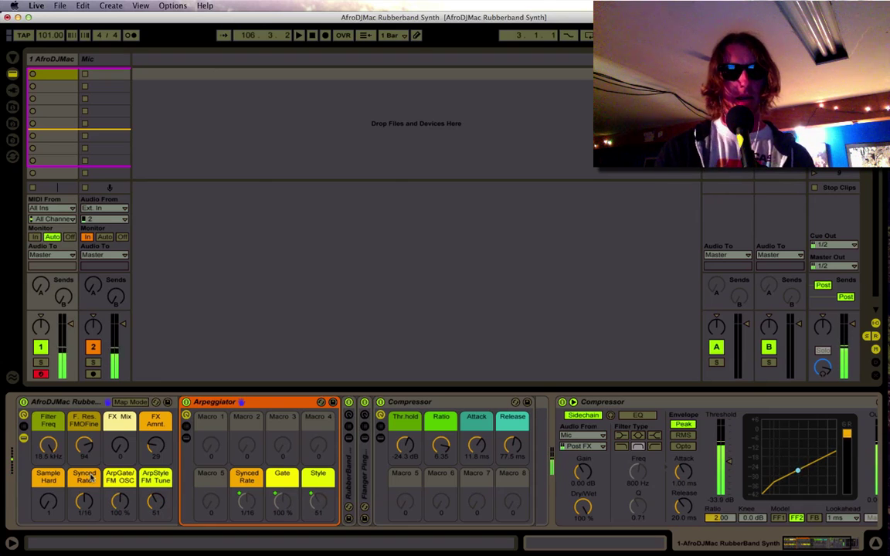
double_click(209, 401)
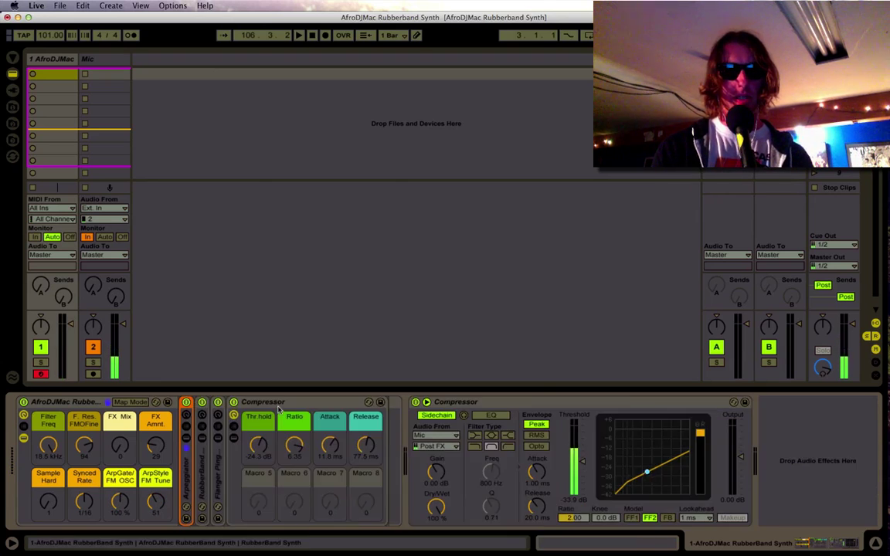
double_click(199, 452)
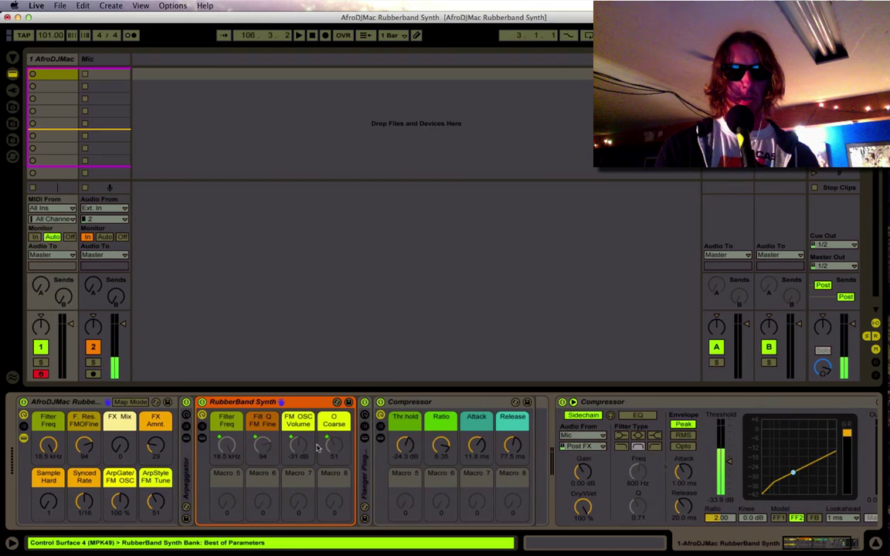
double_click(364, 456)
click(185, 452)
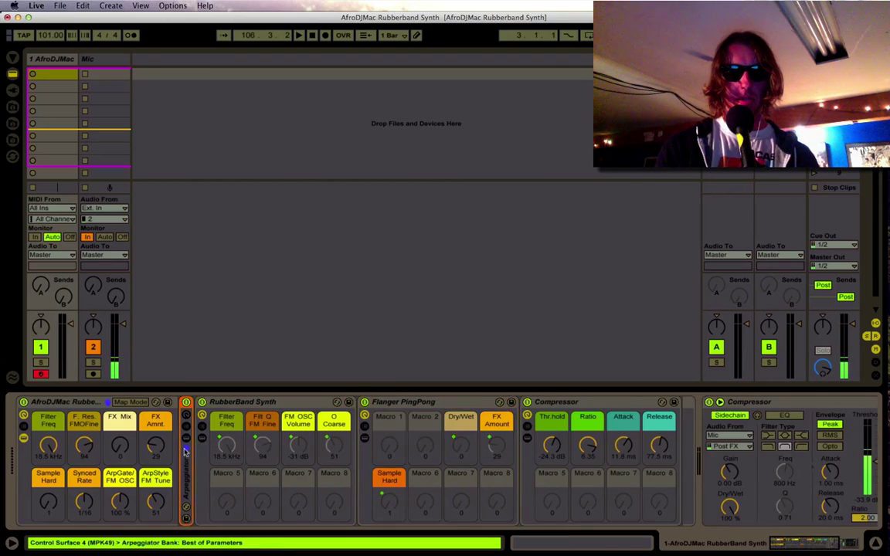
double_click(185, 452)
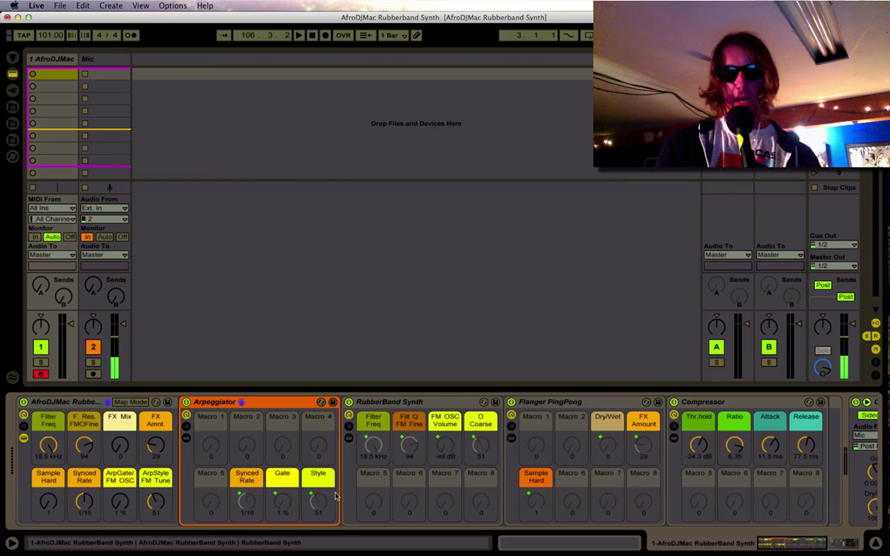
Step: Show the sampler inside the RubberBand Synth rack and examine how its FM oscillator Volume follows the ArpGate/FM OSC macro
click(409, 400)
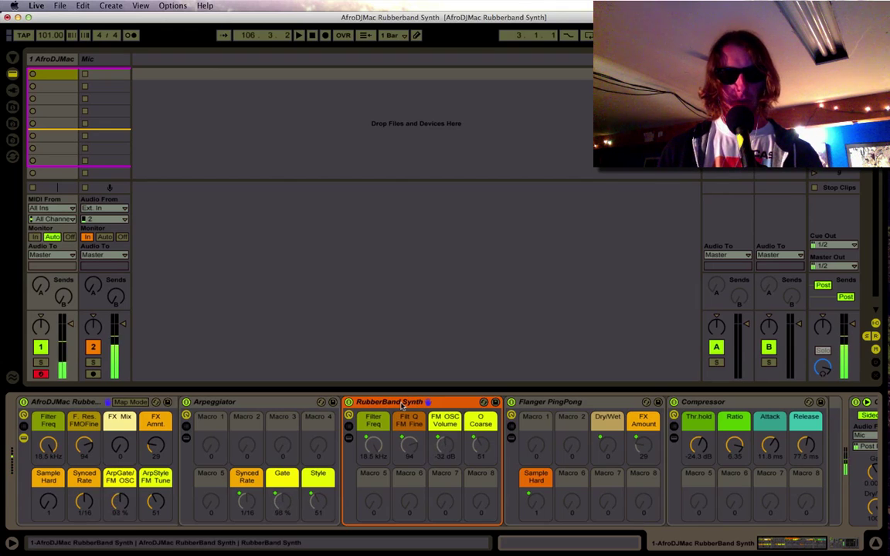
click(349, 438)
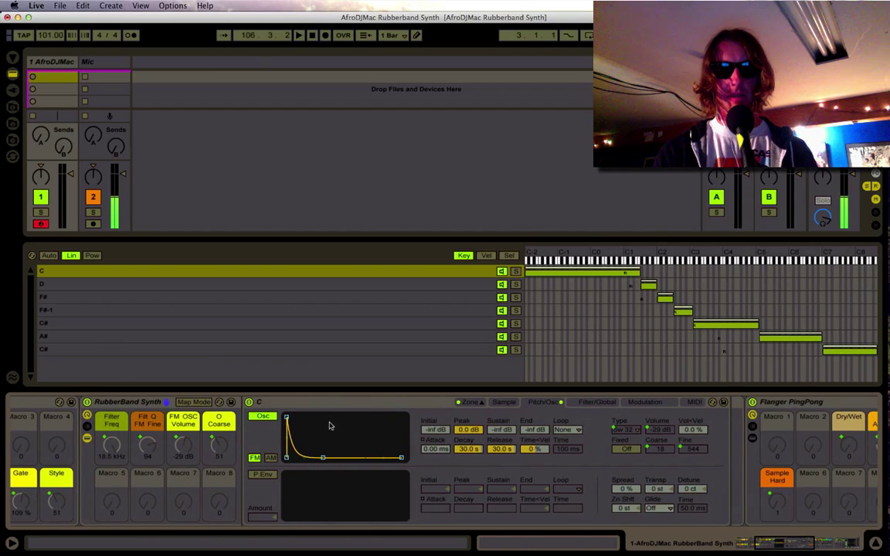
scroll(329, 426, right, 3)
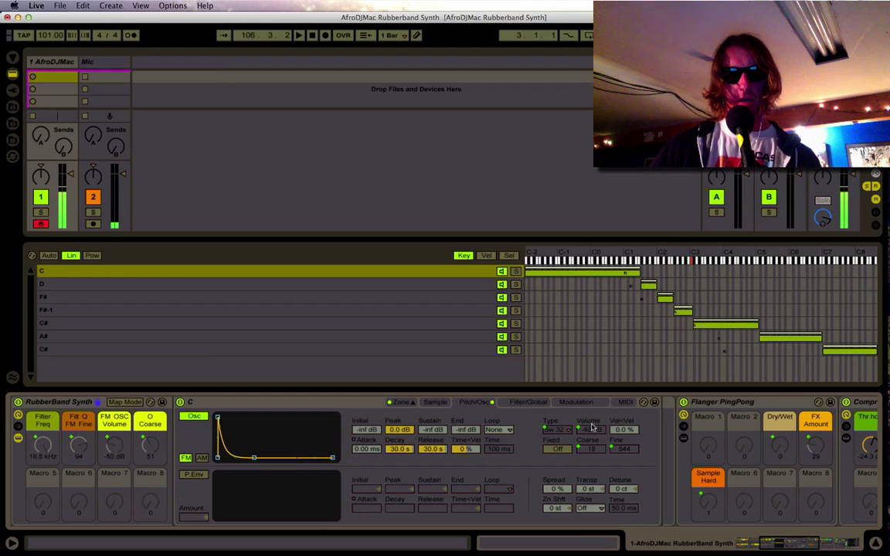
scroll(592, 427, left, 10)
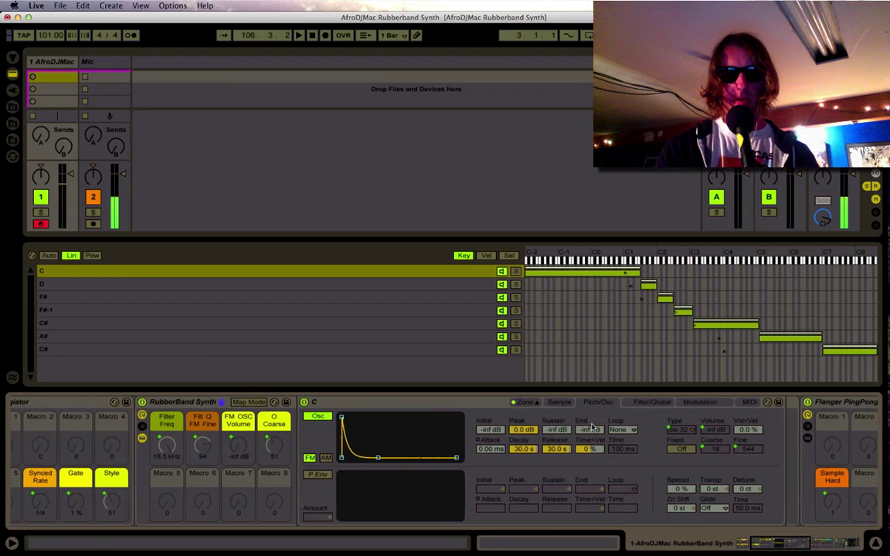
scroll(591, 427, left, 2)
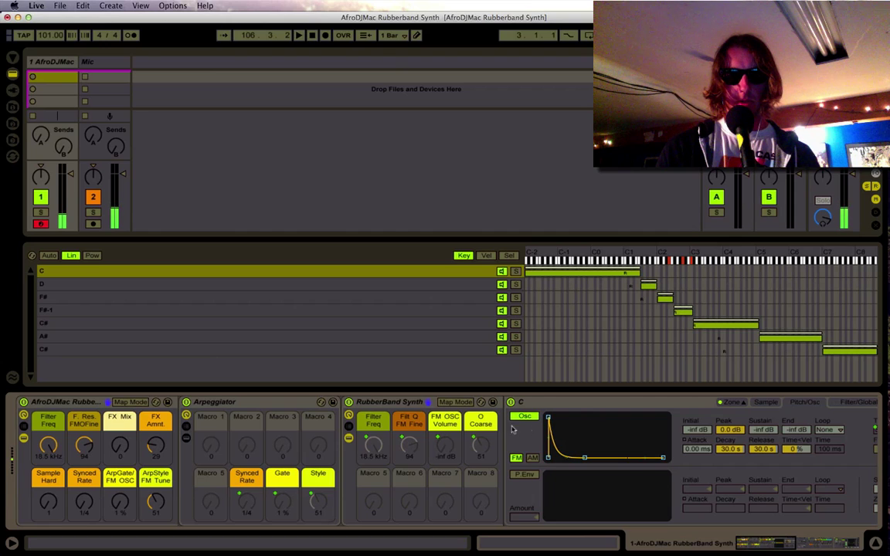
Step: Compare the FM oscillator's Type, Volume and Coarse settings with the main rack's ArpGate and ArpStyle macros
scroll(294, 457, right, 10)
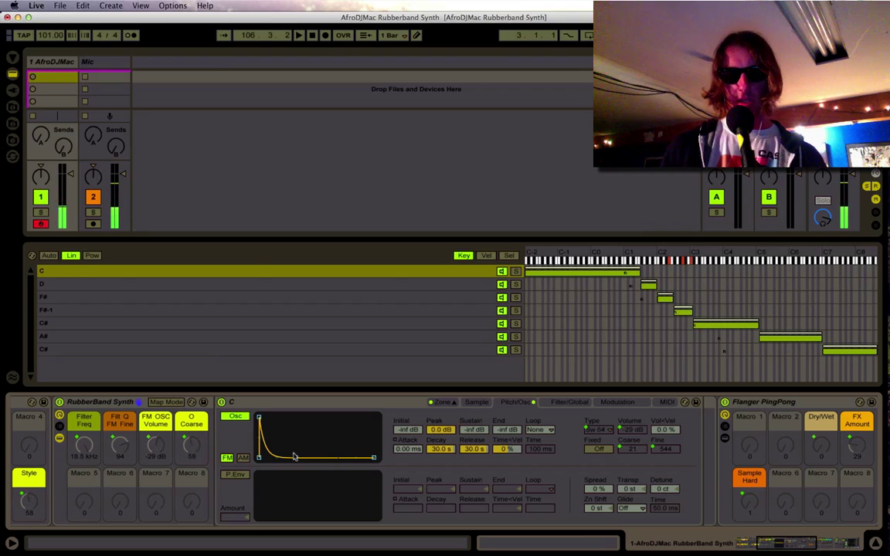
scroll(293, 456, left, 5)
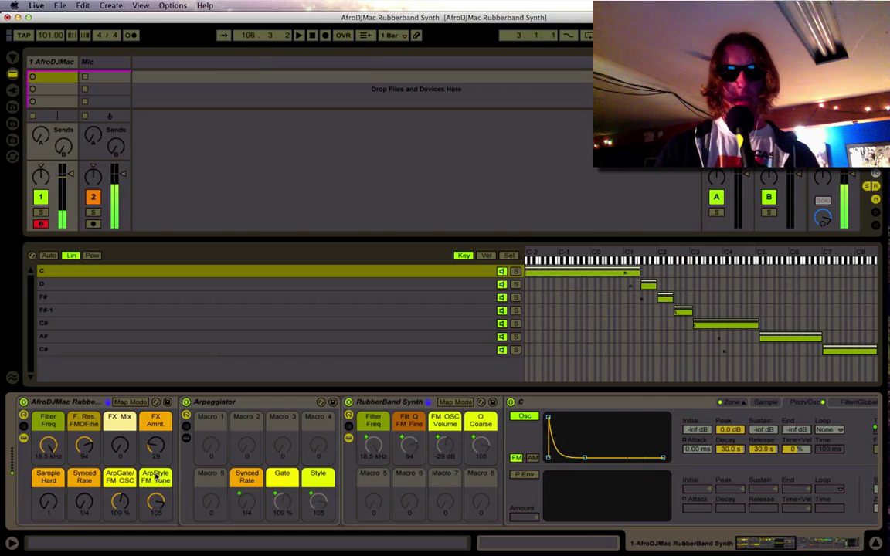
scroll(156, 477, right, 5)
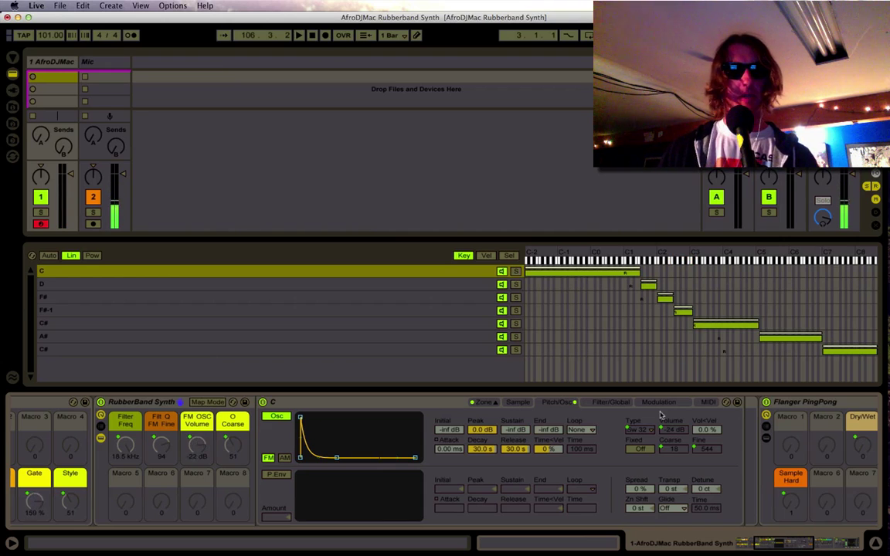
scroll(468, 507, left, 5)
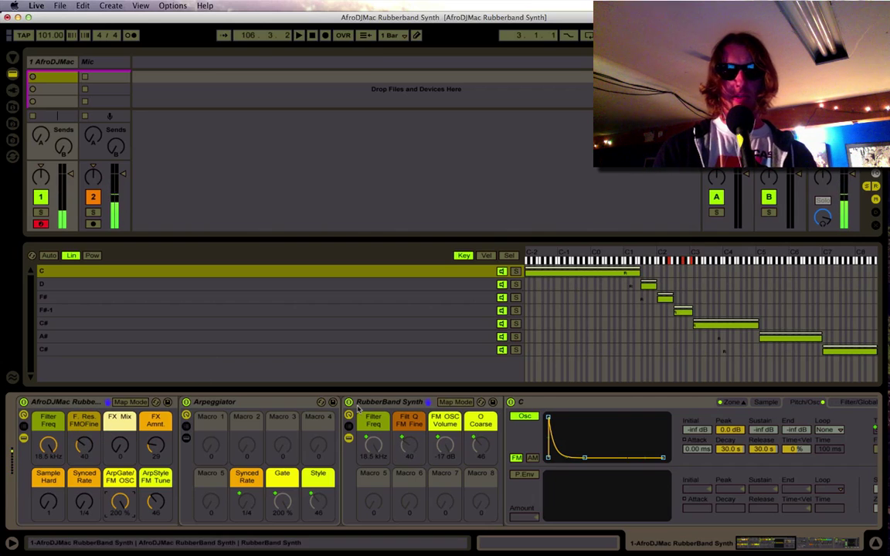
Step: Check how the FM oscillator's Fine value follows its macro, then hide the RubberBand Synth rack's devices
scroll(378, 417, right, 8)
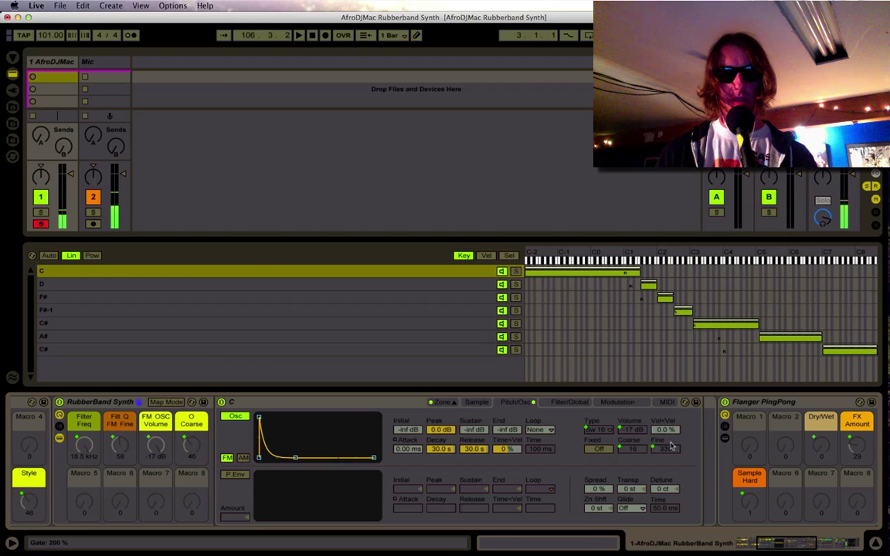
scroll(671, 445, left, 8)
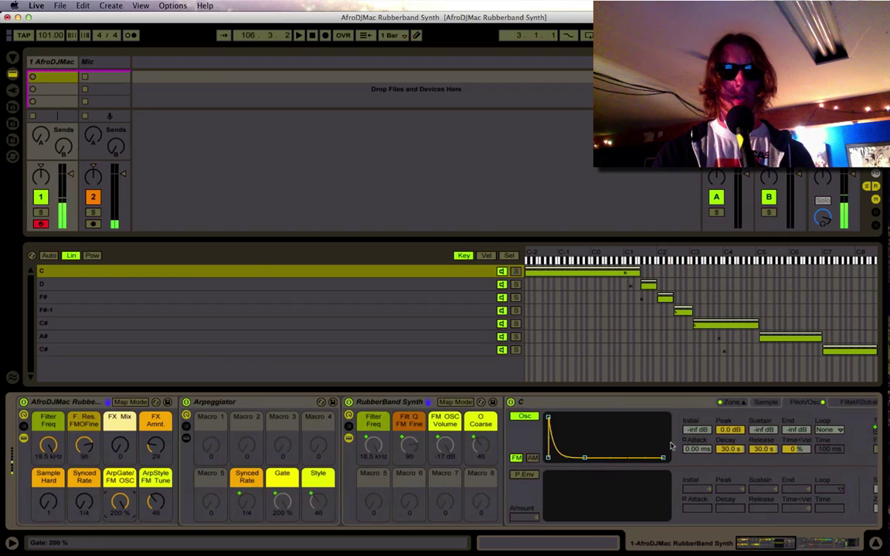
click(472, 451)
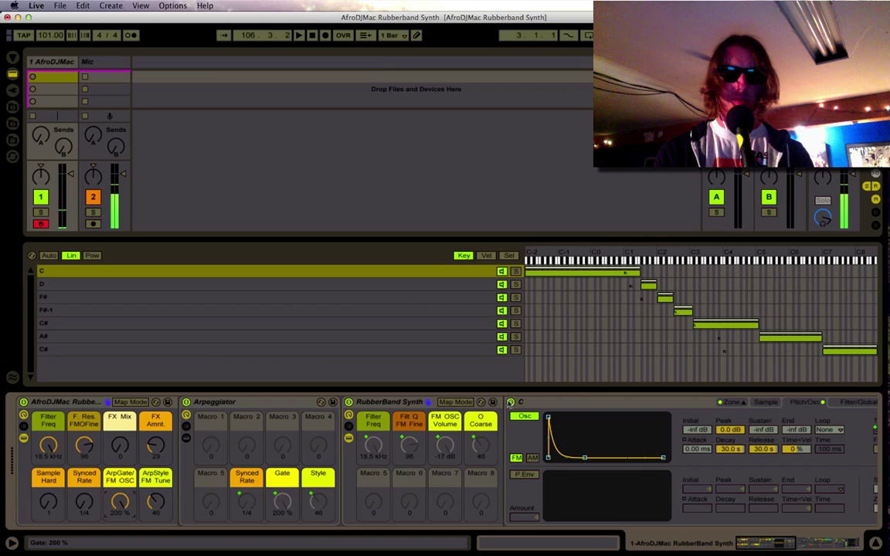
click(349, 438)
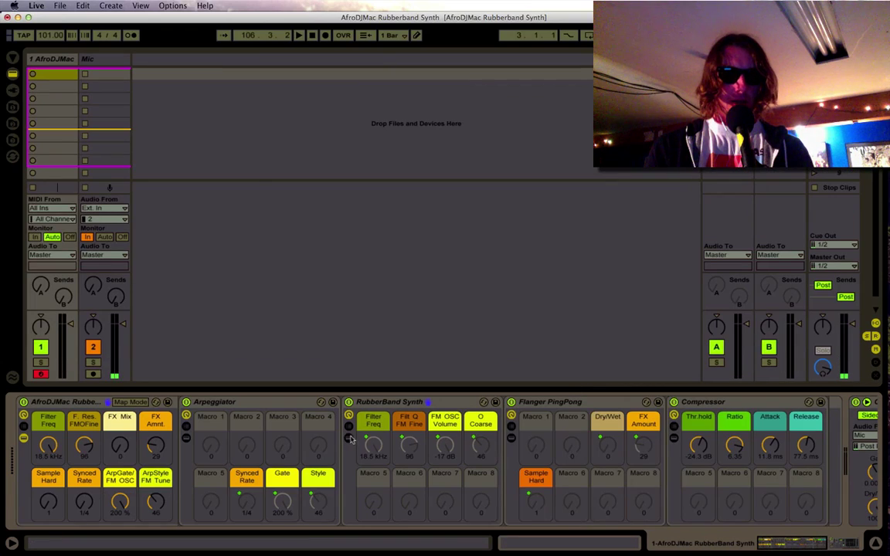